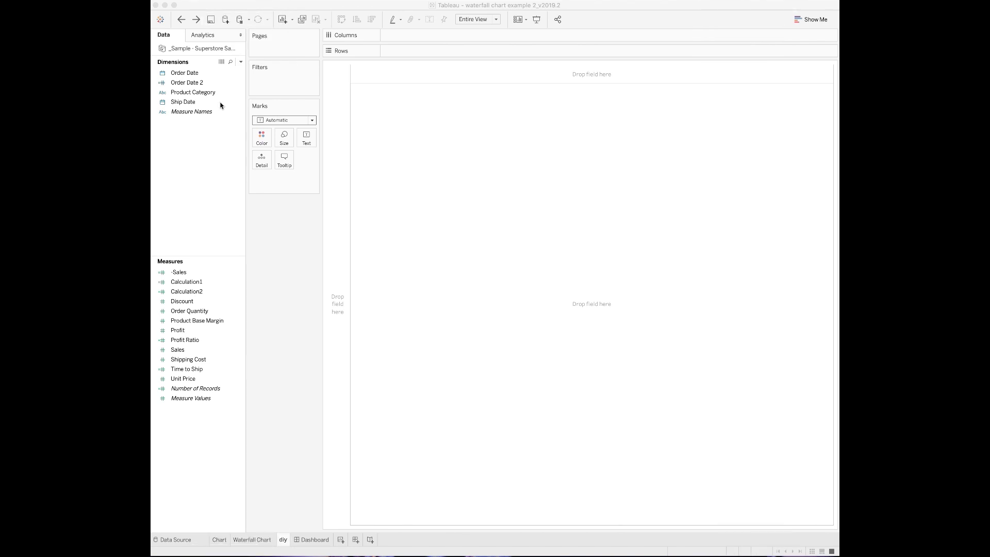
- Place Product Category on Columns and Sales on Rows to chart sales per category
drag(195, 94, 411, 36)
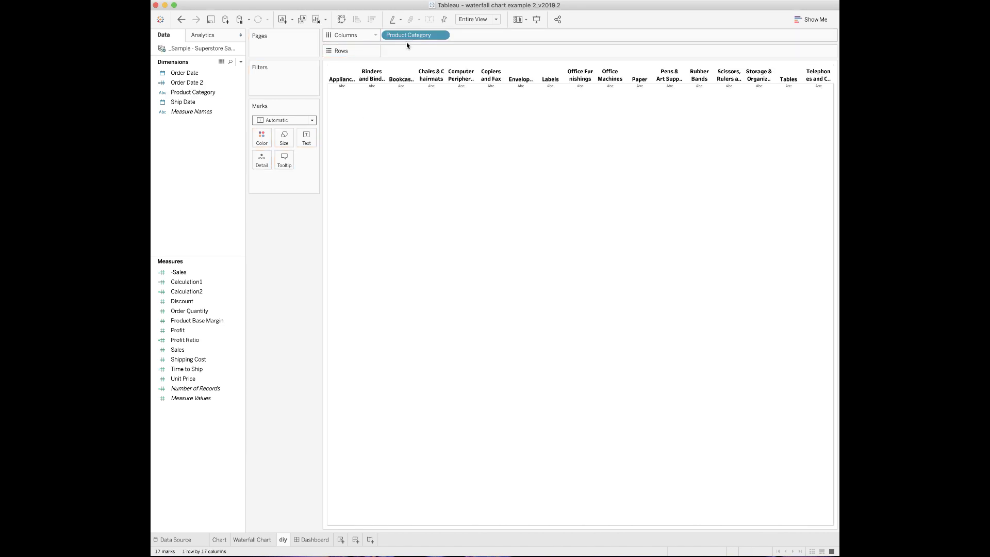
drag(196, 351, 401, 48)
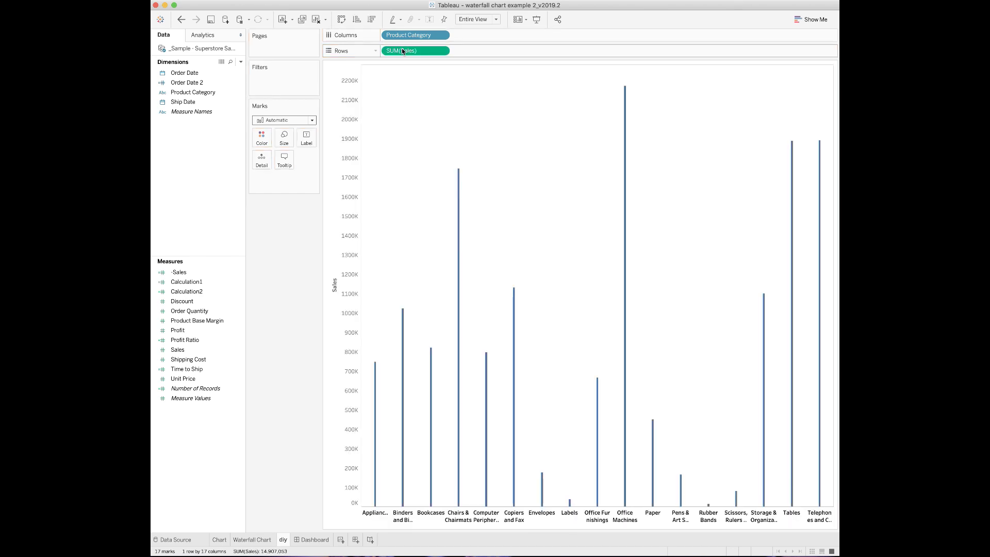
- Turn SUM(Sales) into a Running Total table calculation across categories
click(441, 51)
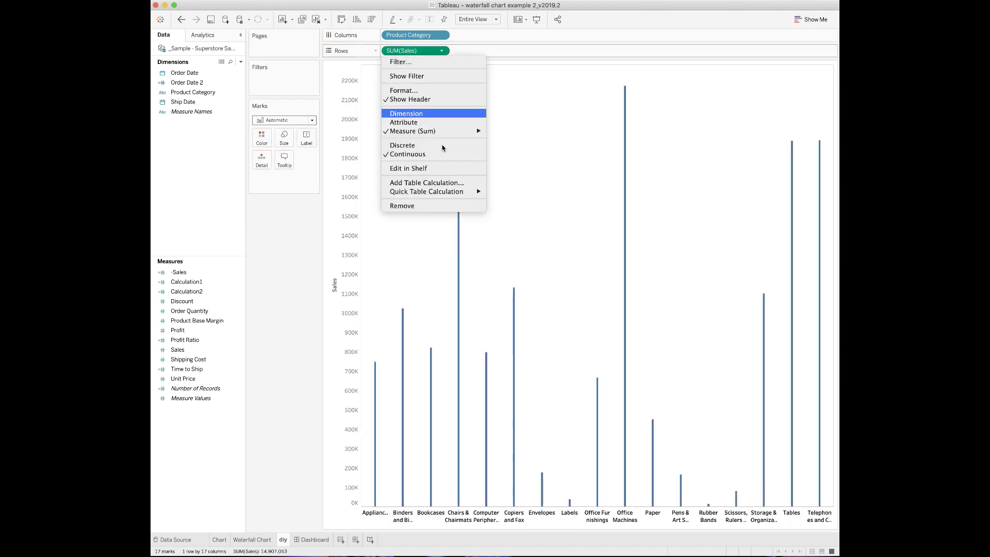
click(442, 183)
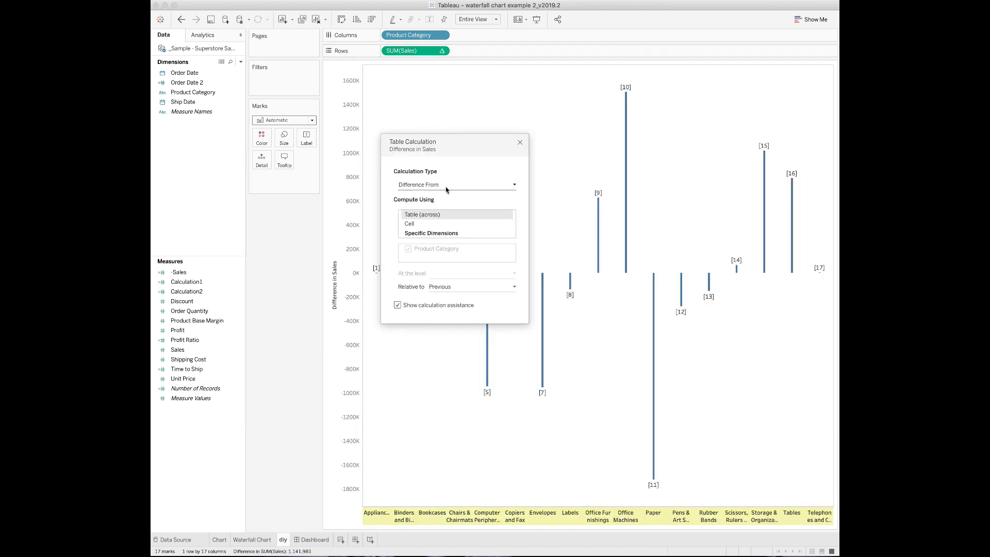
click(446, 185)
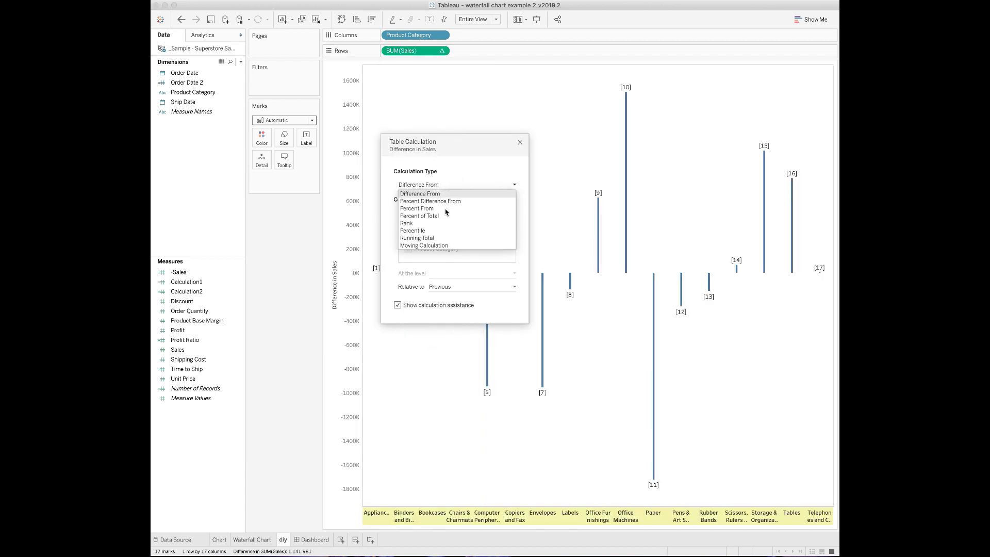
click(444, 239)
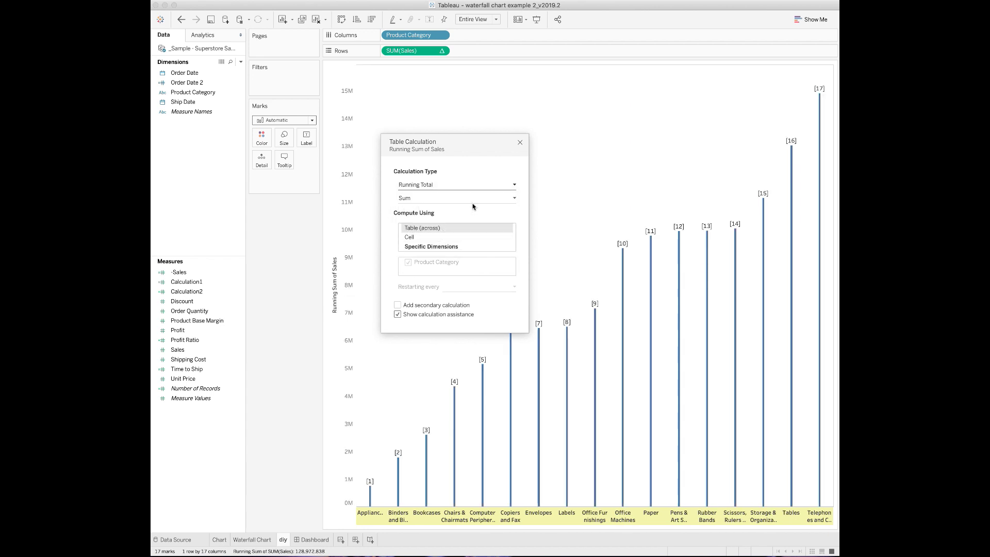
click(520, 143)
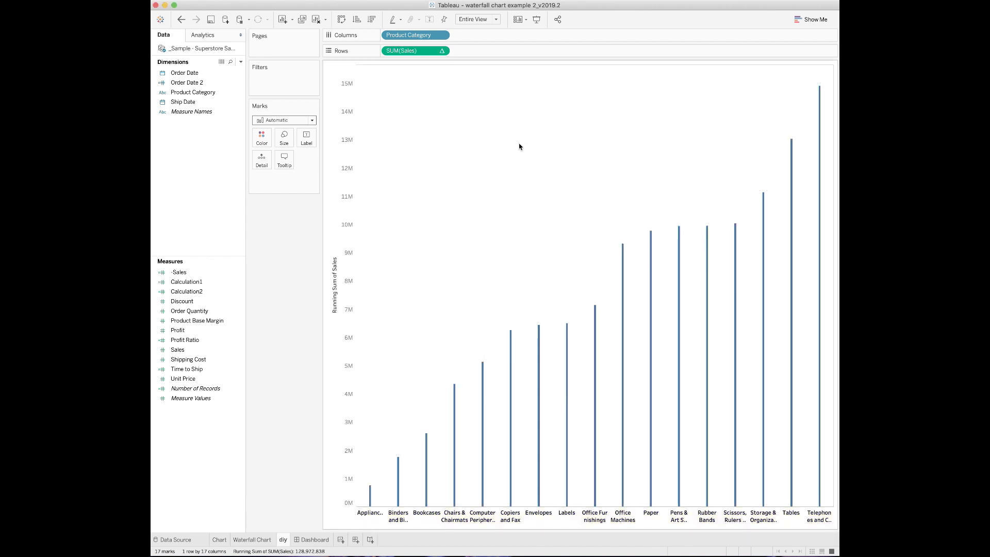
- Switch the marks to Gantt Bar and size them by the -Sales field (-[Sales])
click(312, 120)
click(287, 236)
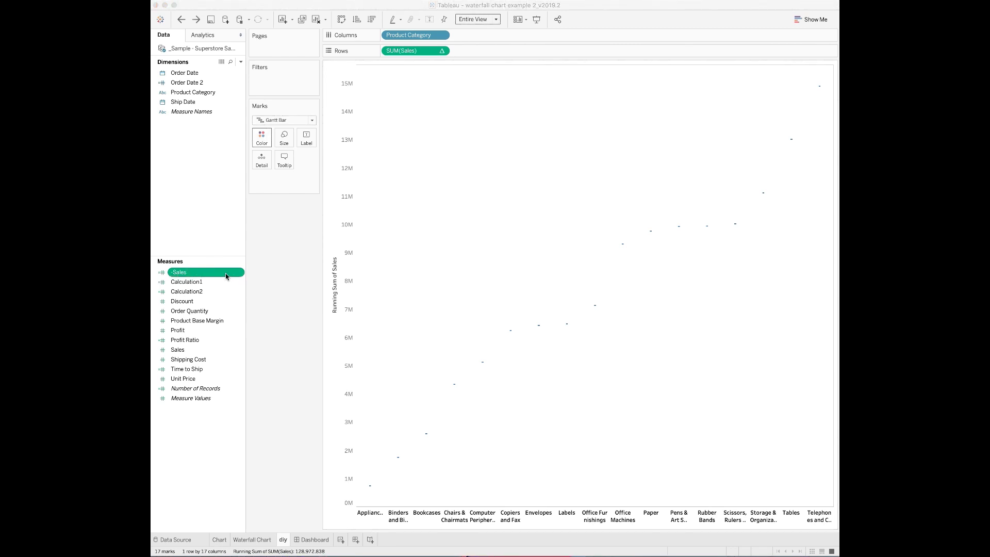
right_click(214, 274)
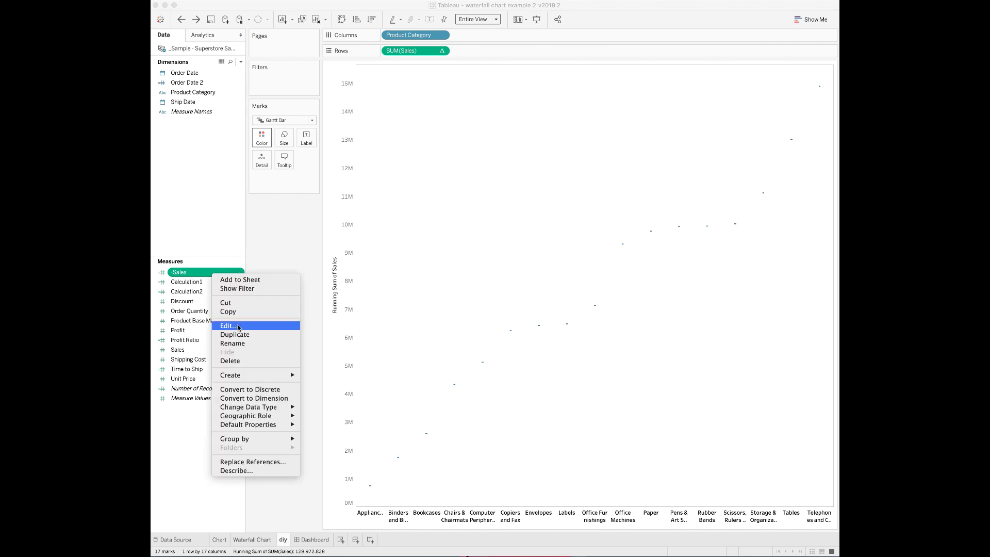
key(Return)
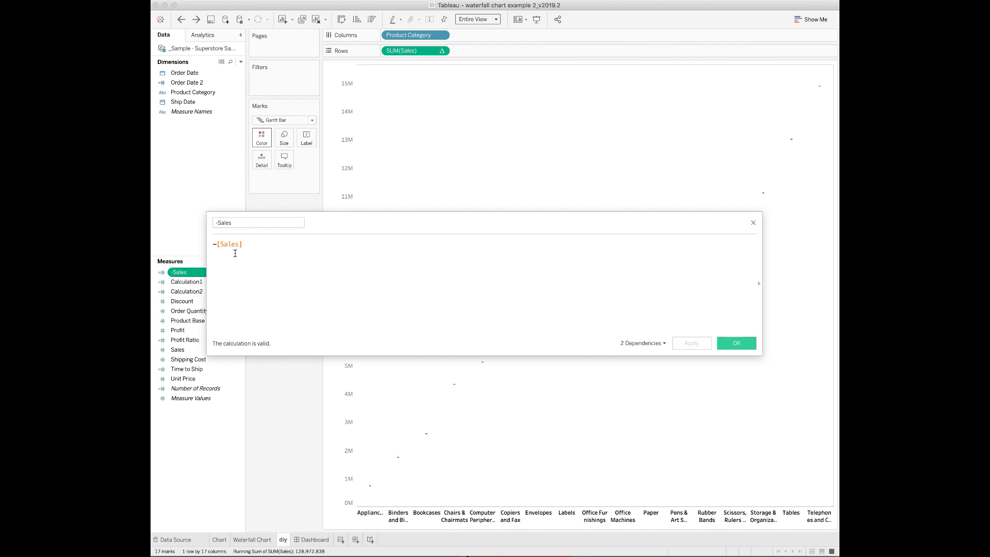
click(737, 343)
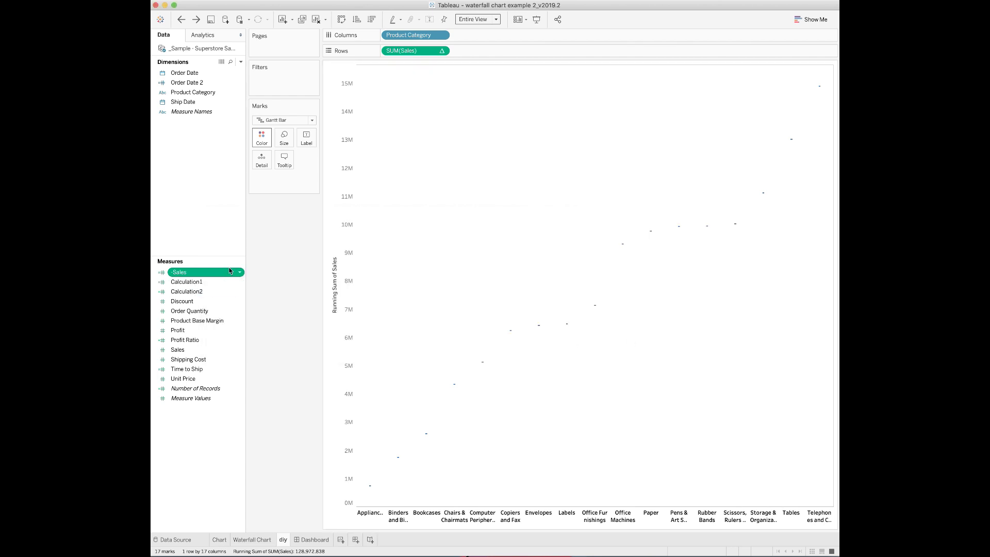
drag(221, 275, 295, 138)
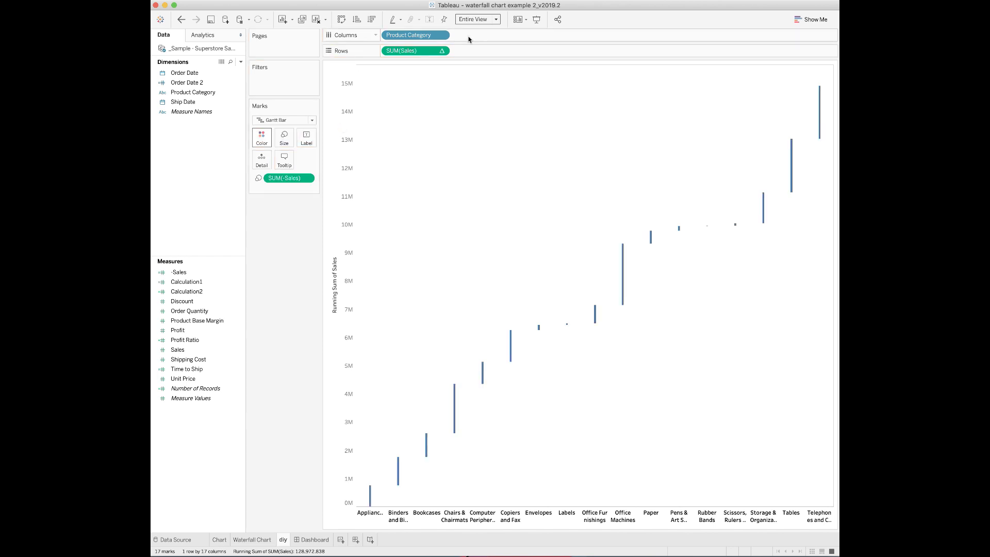
- Sort Product Category ascending by Sales, from Rubber Bands to Office Machines
click(442, 36)
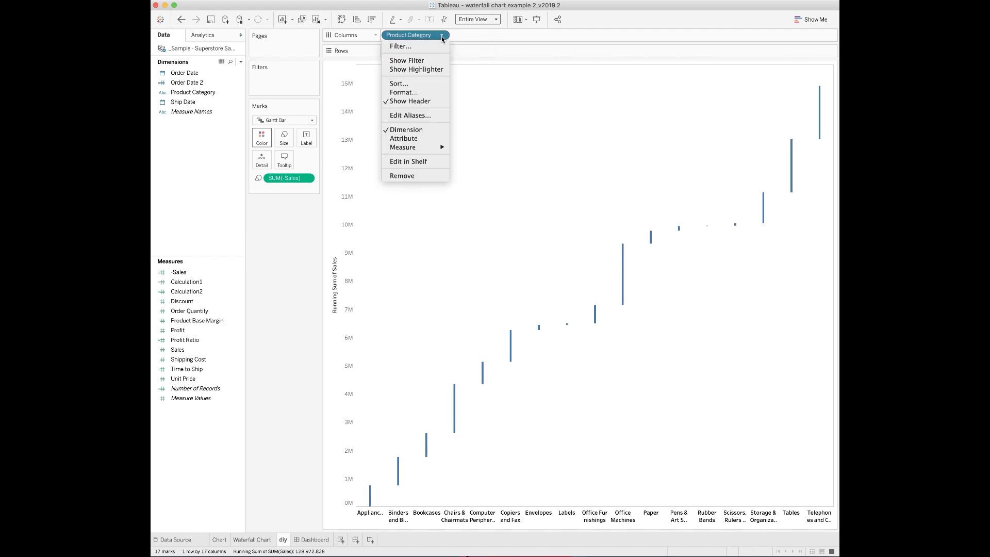
click(422, 85)
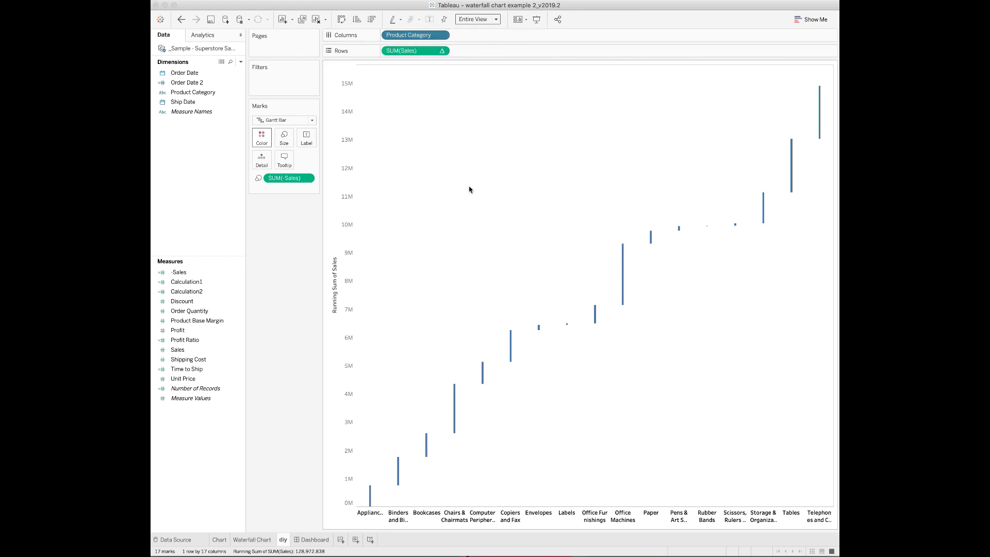
click(495, 273)
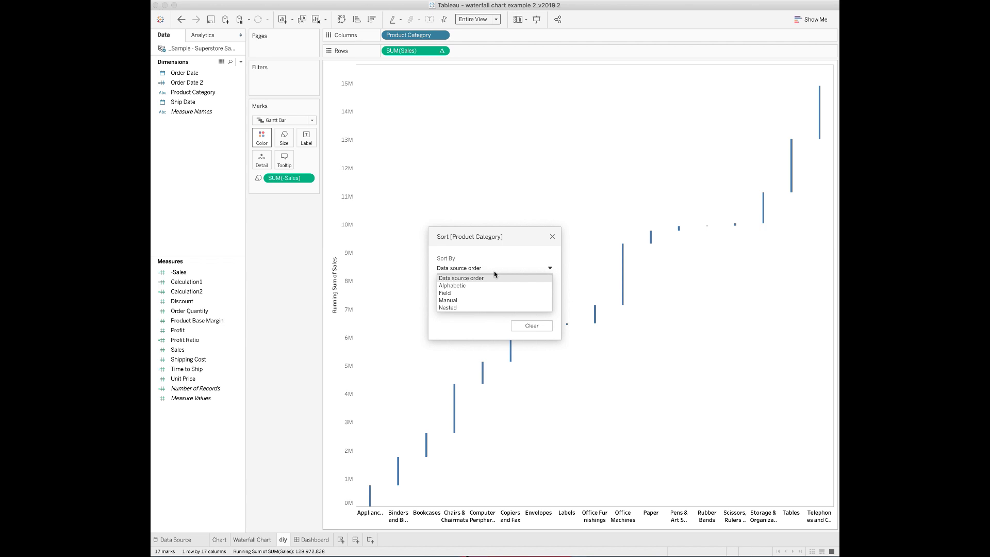
click(478, 300)
click(474, 331)
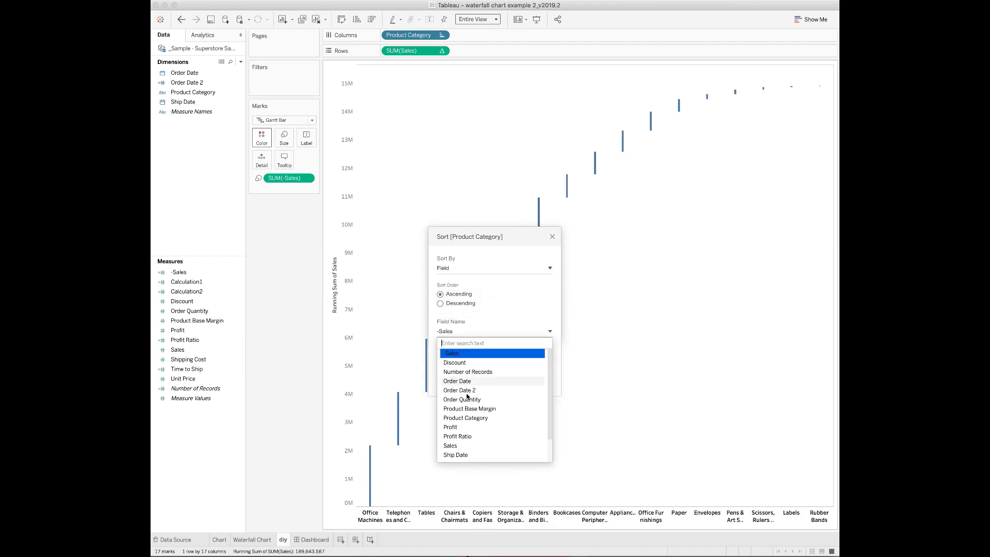
click(480, 448)
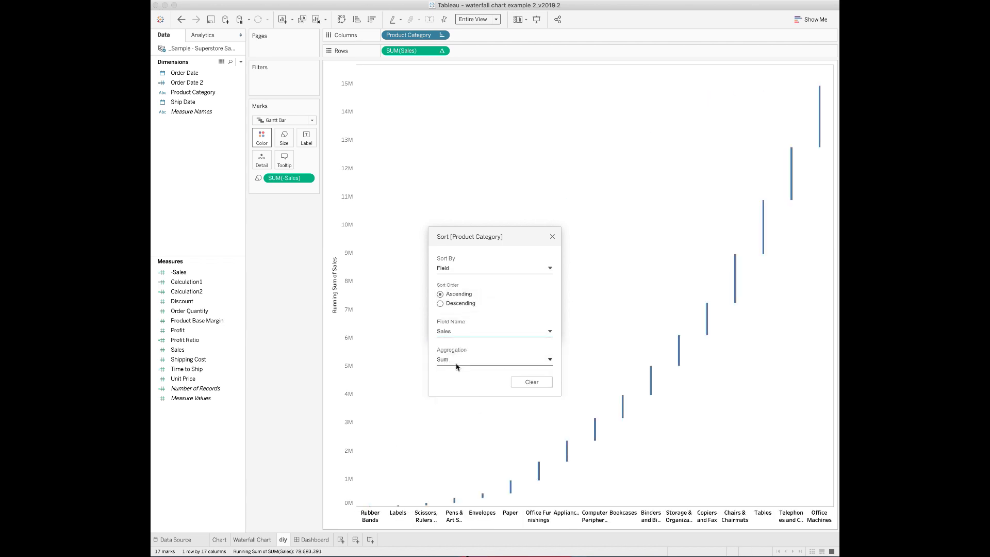
click(552, 237)
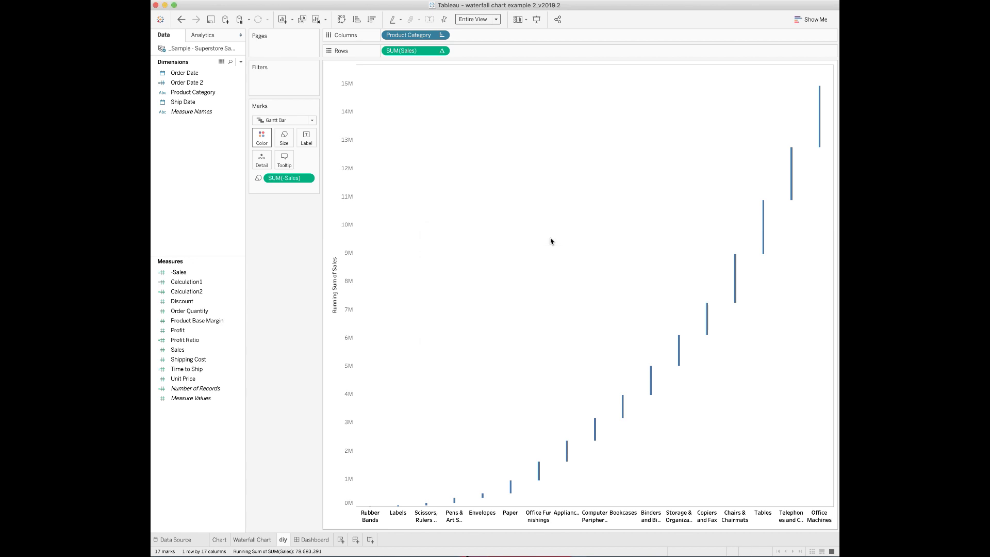
click(192, 93)
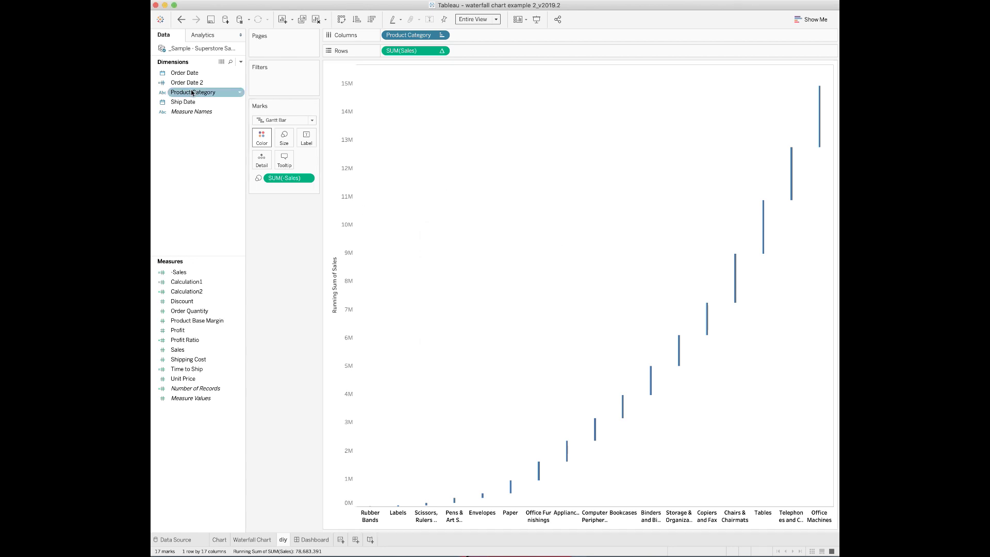
- Colour the Gantt steps by Product Category and duplicate SUM(Sales) on the Rows shelf
drag(192, 93, 264, 138)
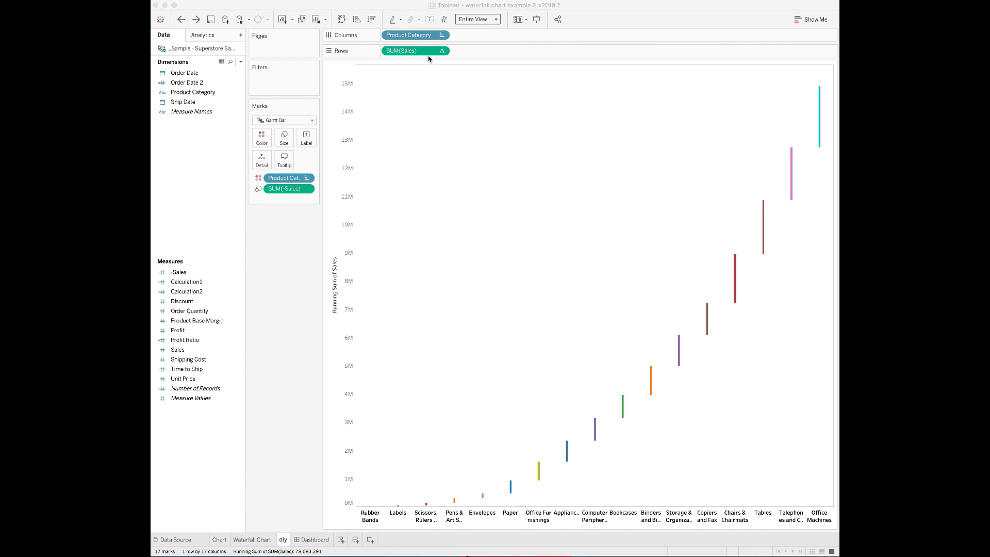
drag(426, 50, 464, 54)
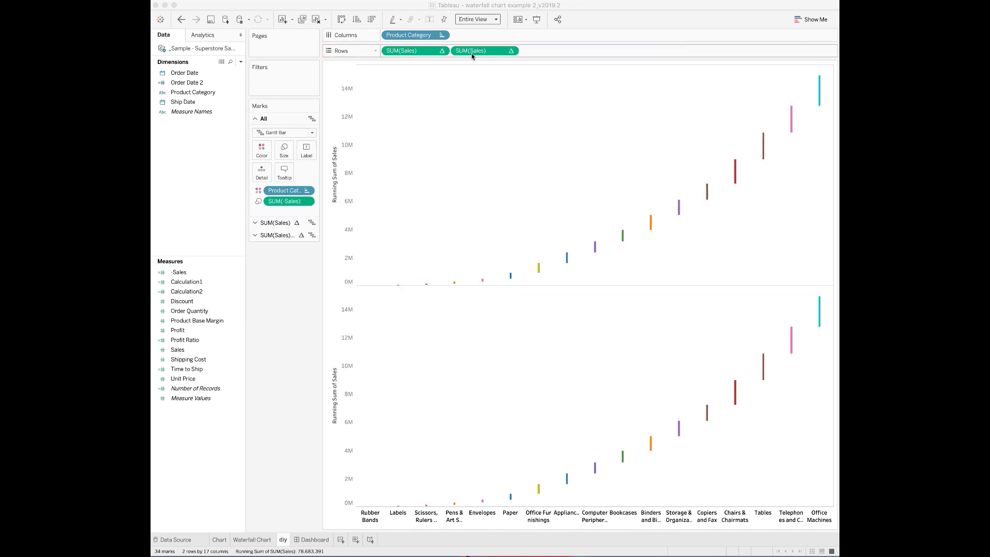
click(508, 53)
- Put the second SUM(Sales) on a dual axis and hide its right-hand axis header
click(511, 51)
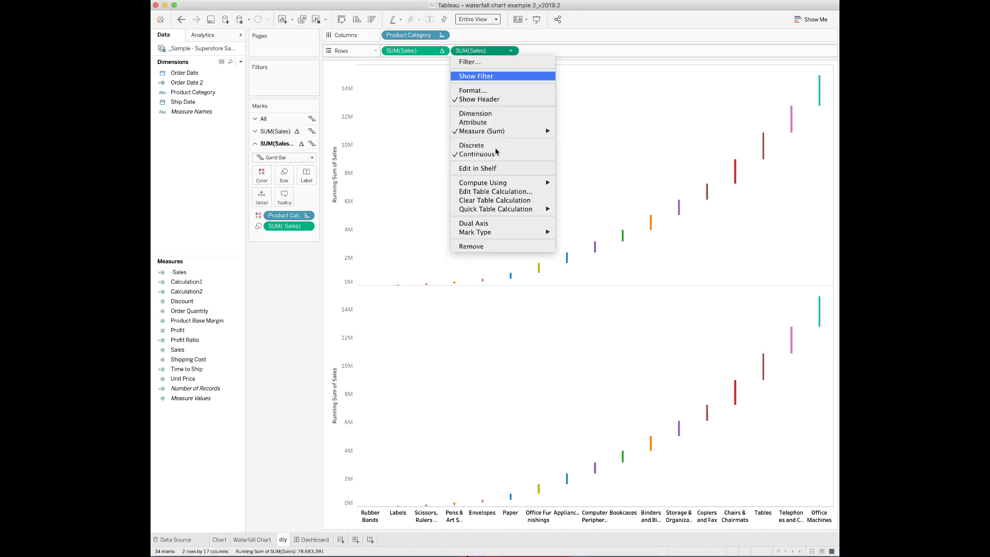
click(491, 224)
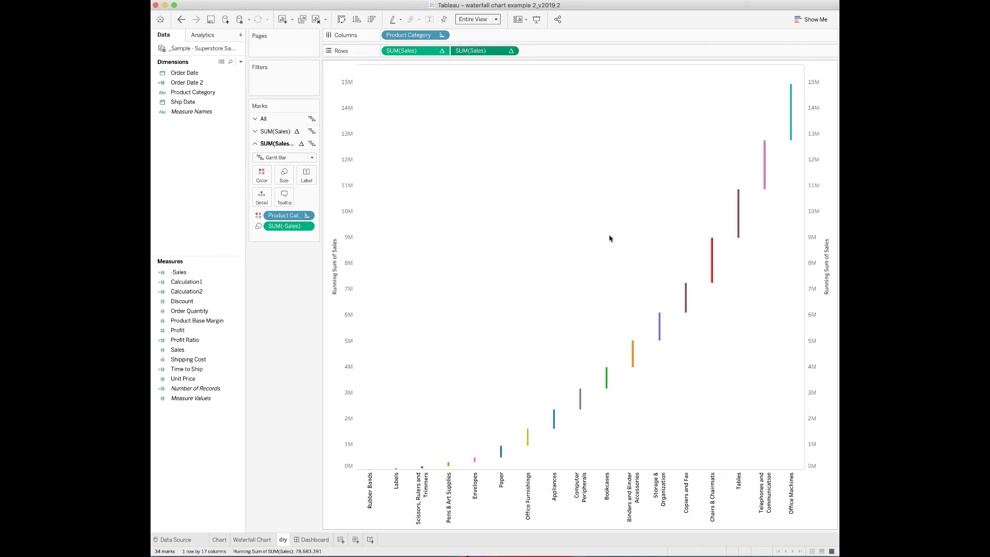
right_click(814, 192)
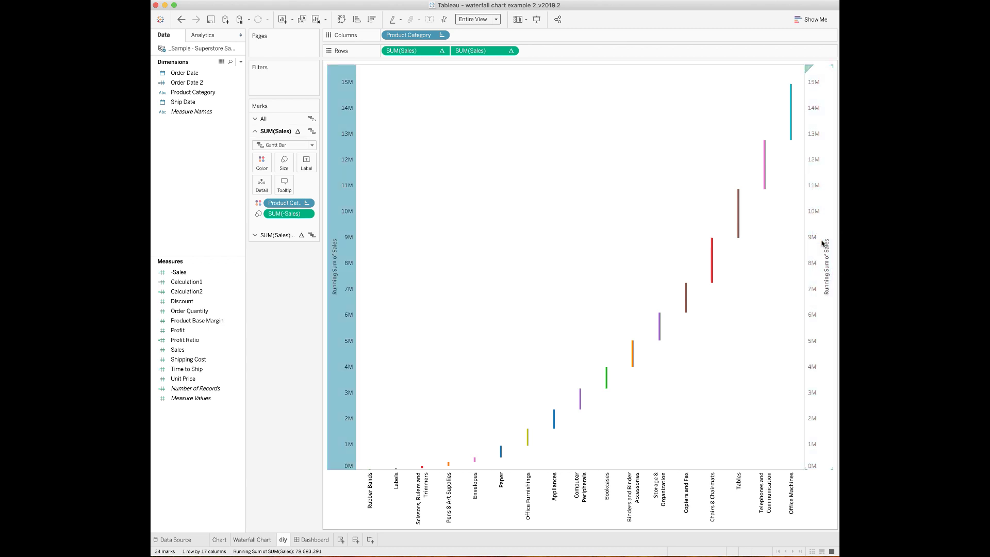
click(511, 51)
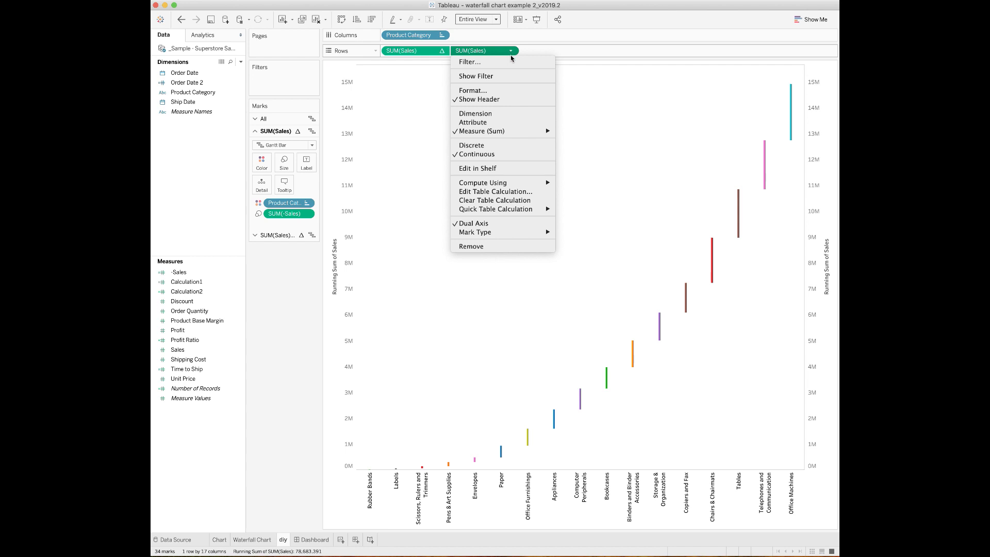
click(498, 99)
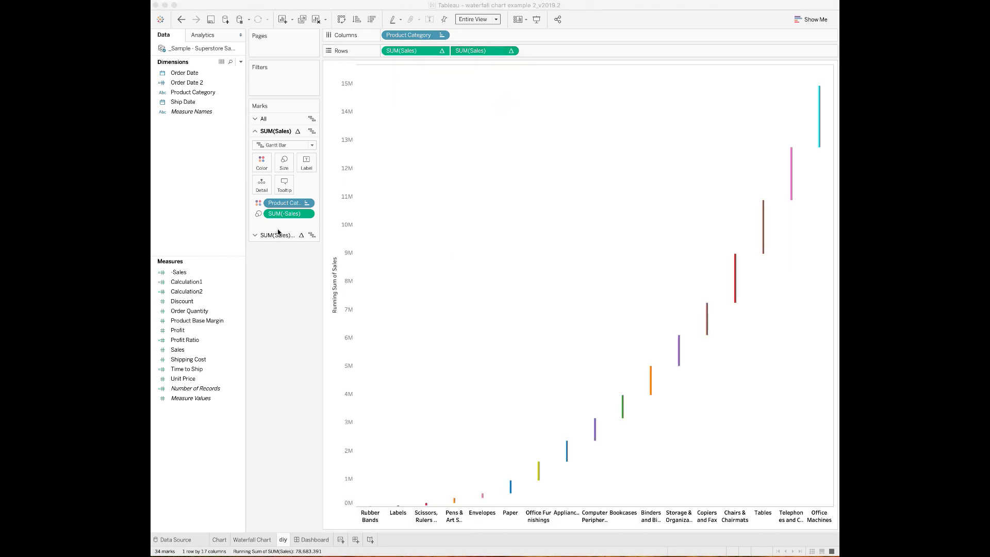
- Draw the second Sales layer as Circle marks sized by Sales, enlarged with the Size slider
click(274, 237)
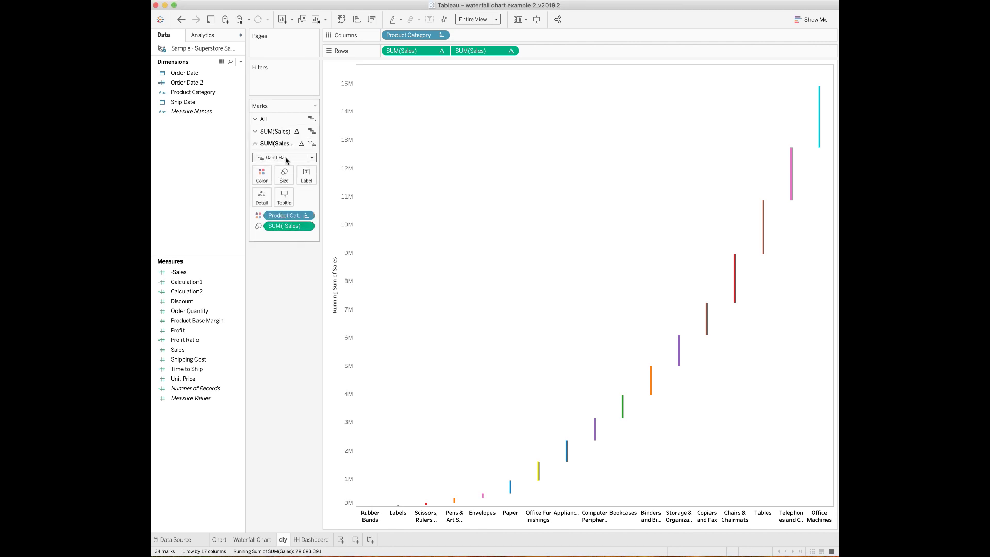
click(295, 158)
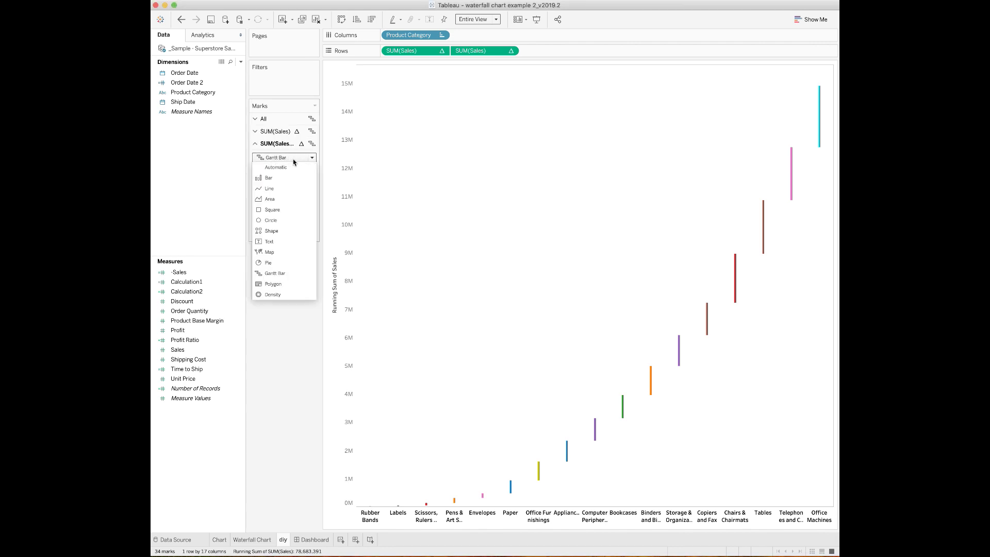
click(278, 221)
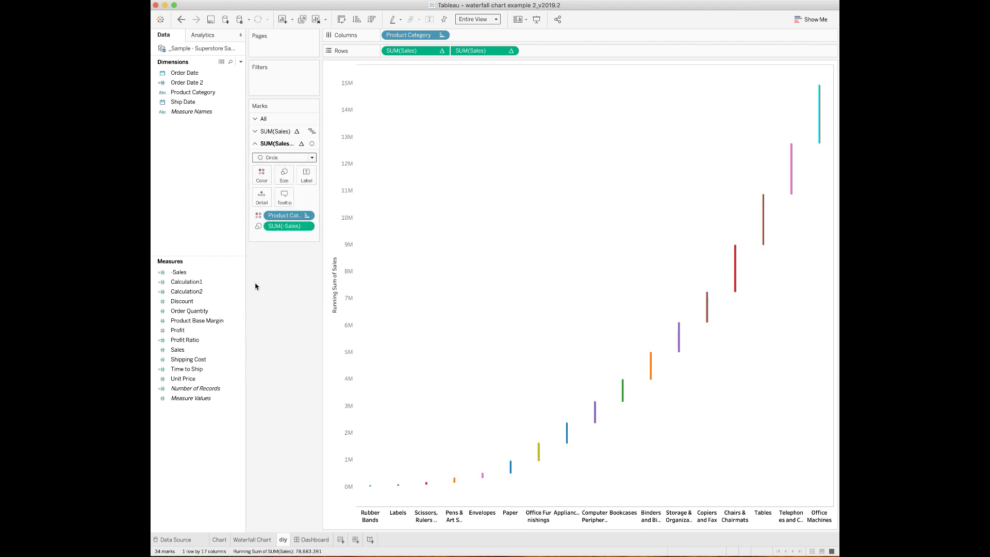
drag(200, 350, 284, 176)
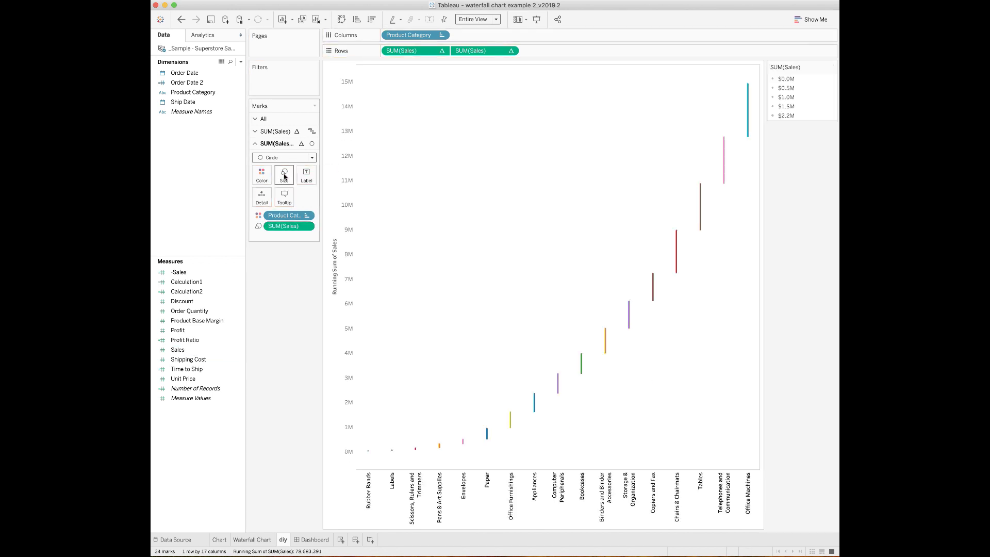
click(285, 175)
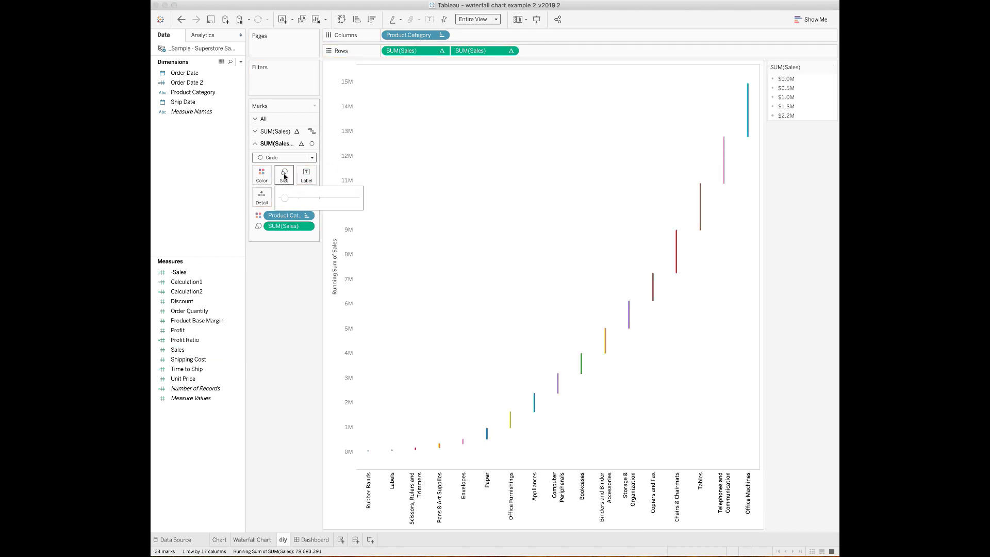
click(297, 201)
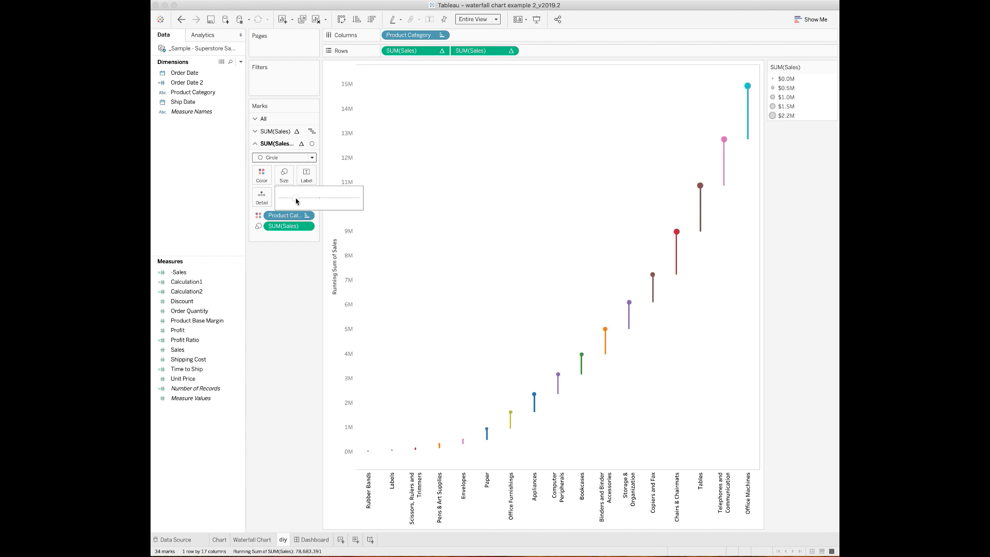
drag(297, 201, 299, 200)
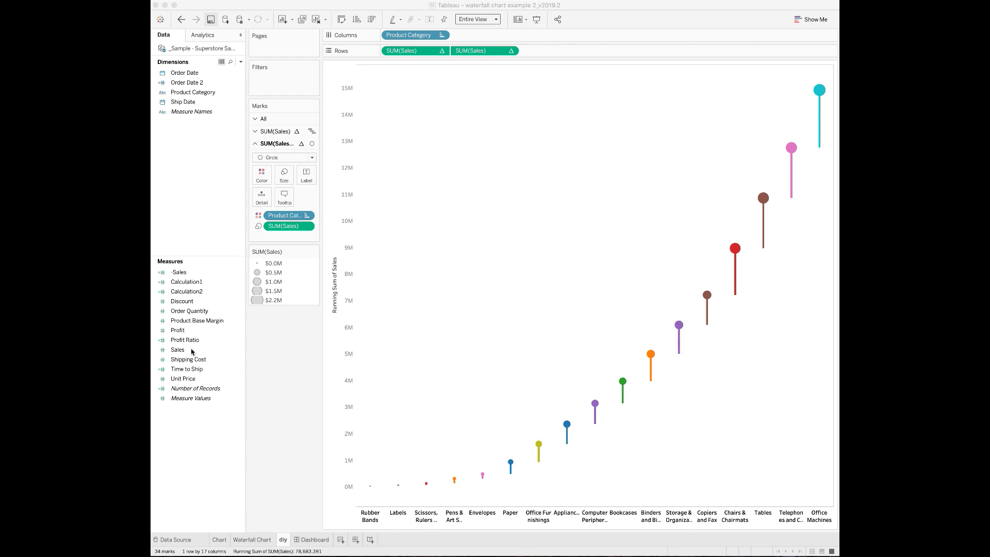
- Label each circle with SUM(Sales), from $0.0M at Rubber Bands to $2.2M at Office Machines
drag(191, 351, 302, 176)
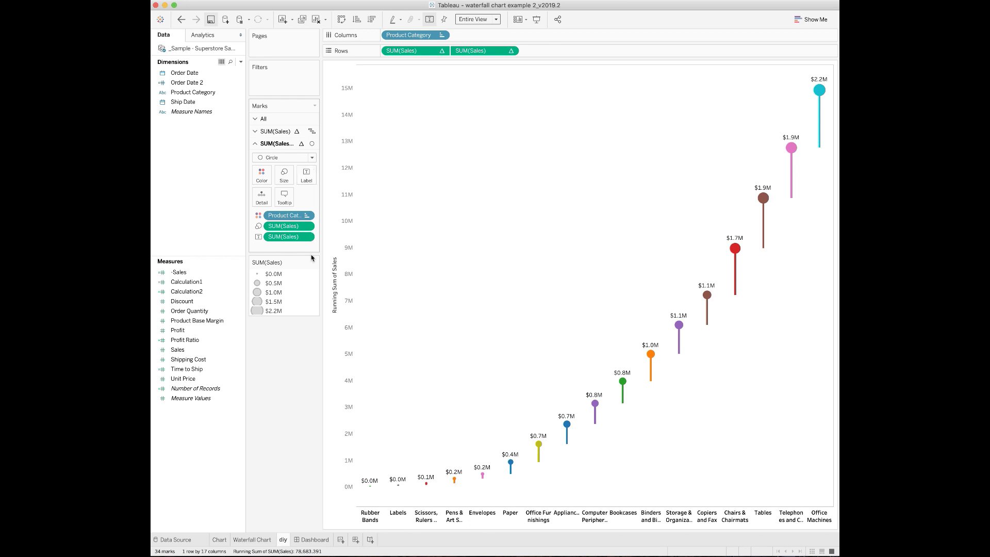
click(307, 237)
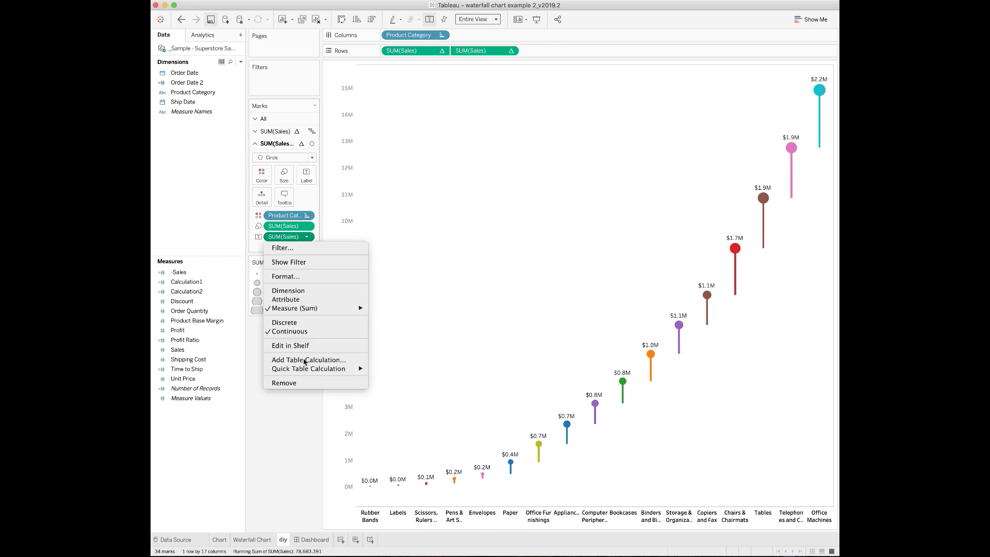
- Make the label field a Percent of Total table calculation
key(Return)
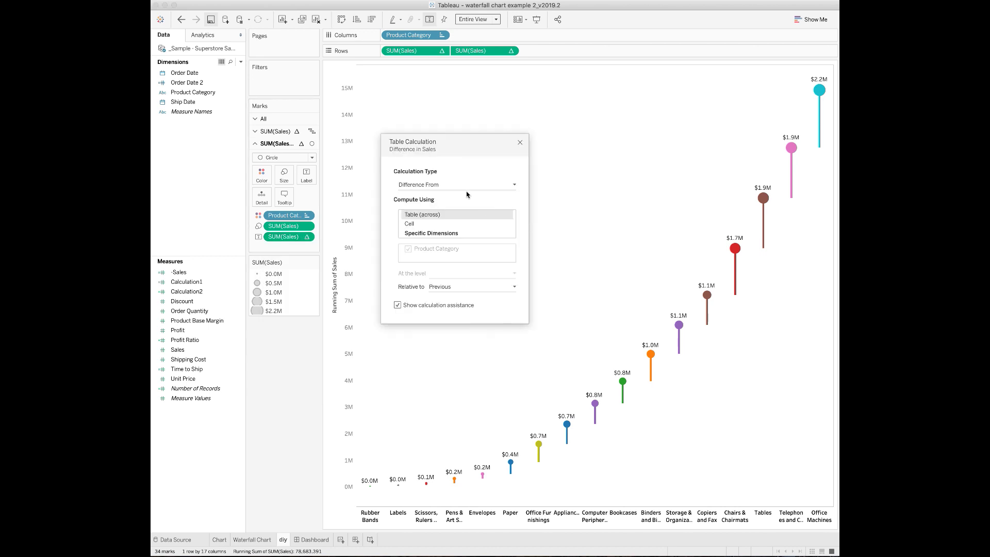
click(443, 186)
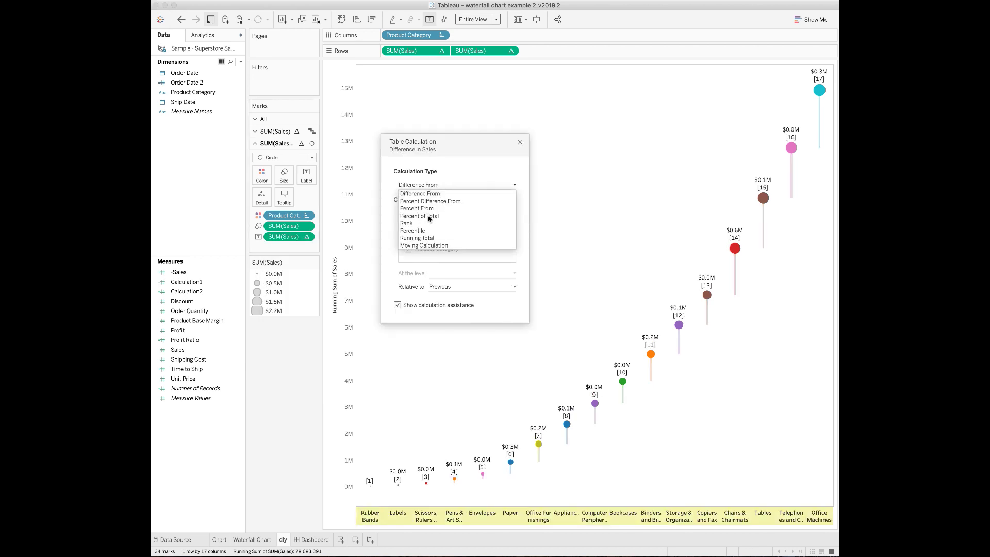
click(436, 222)
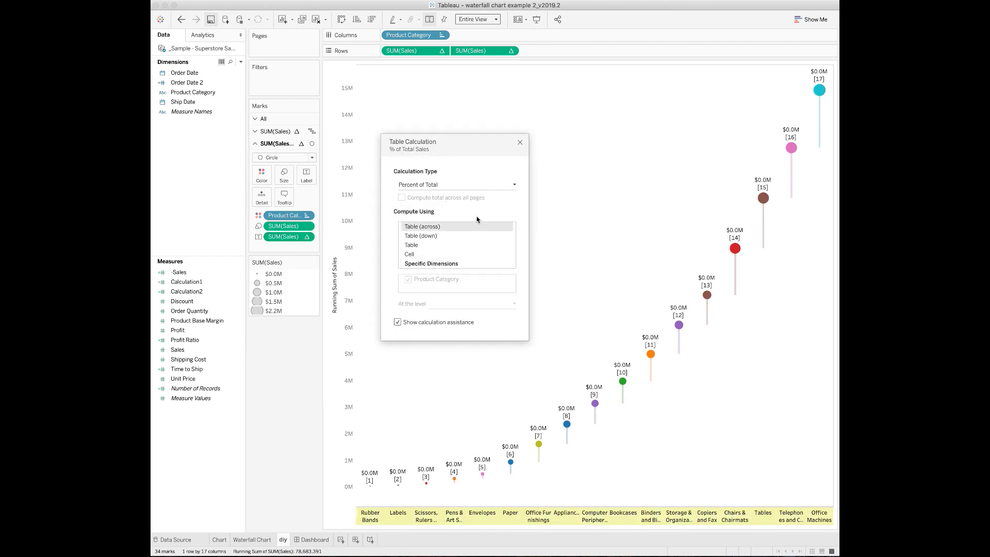
click(520, 144)
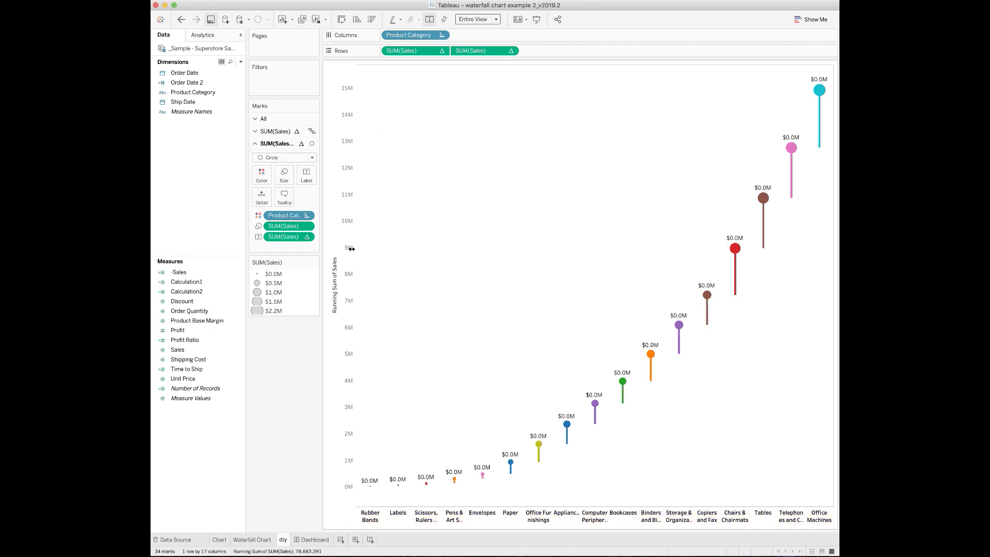
- Format the label numbers as Percentage, e.g. $2.2M (14.57%)
click(308, 238)
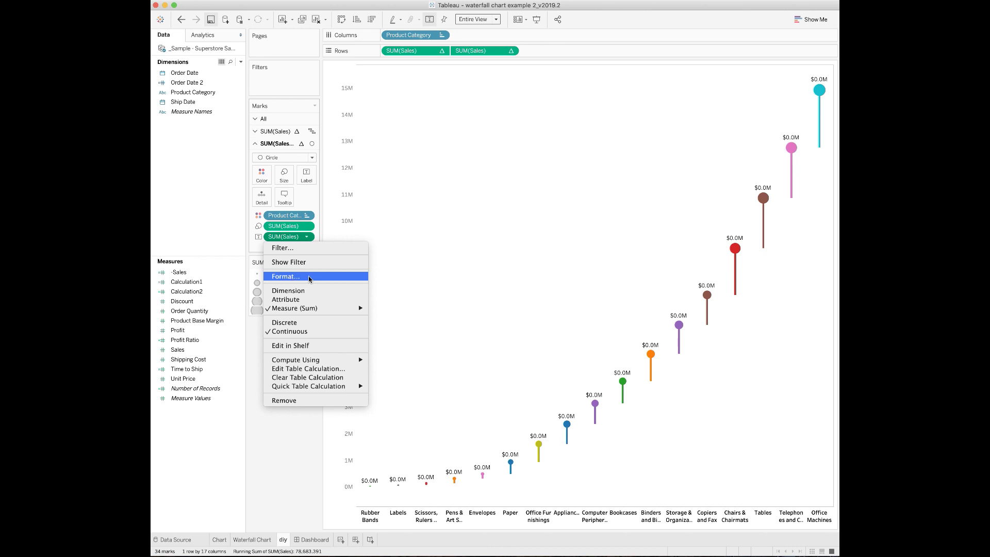
click(286, 277)
click(234, 125)
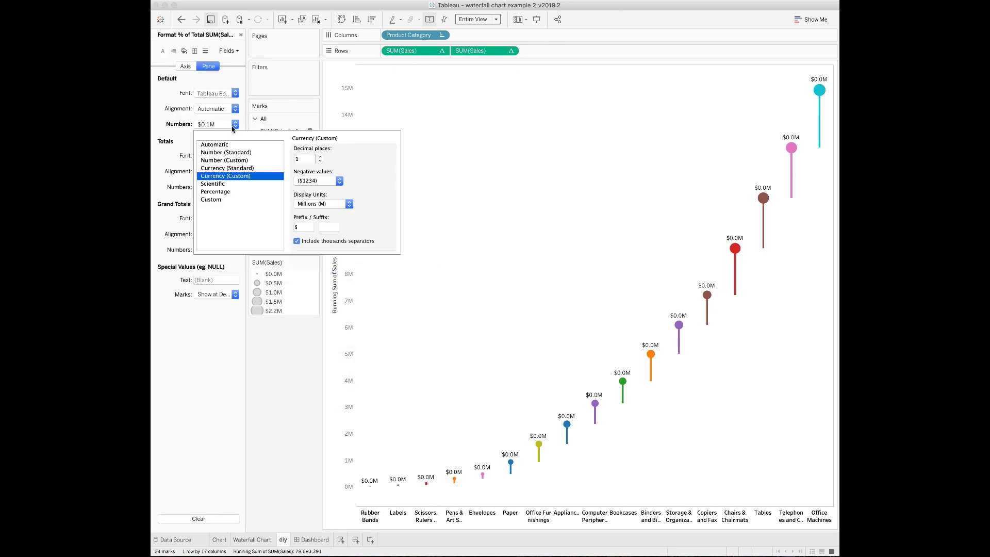
click(215, 191)
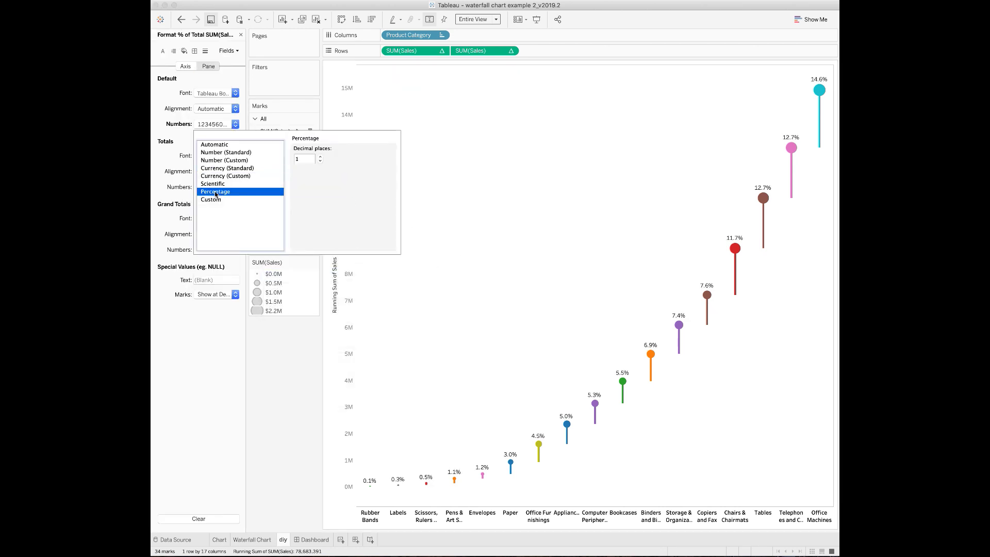
click(512, 209)
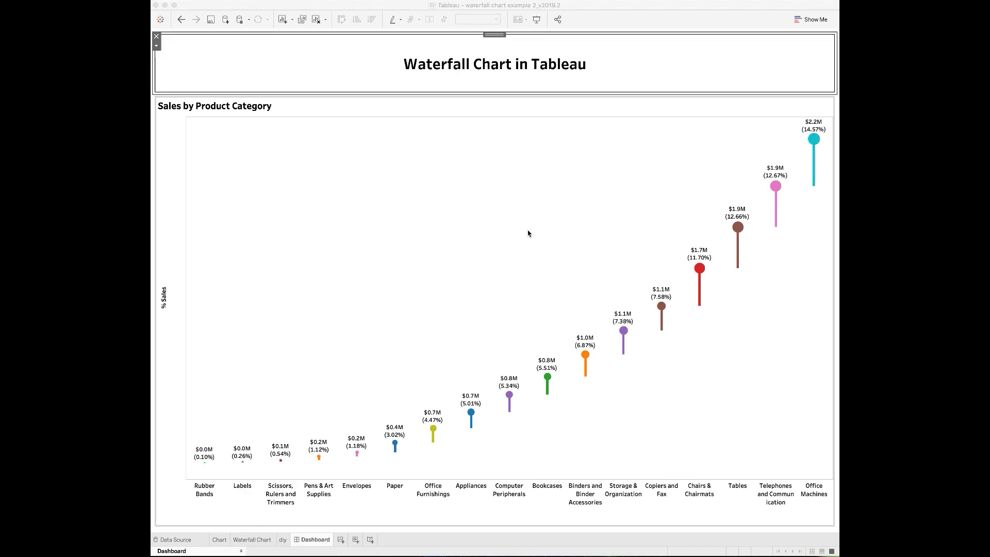